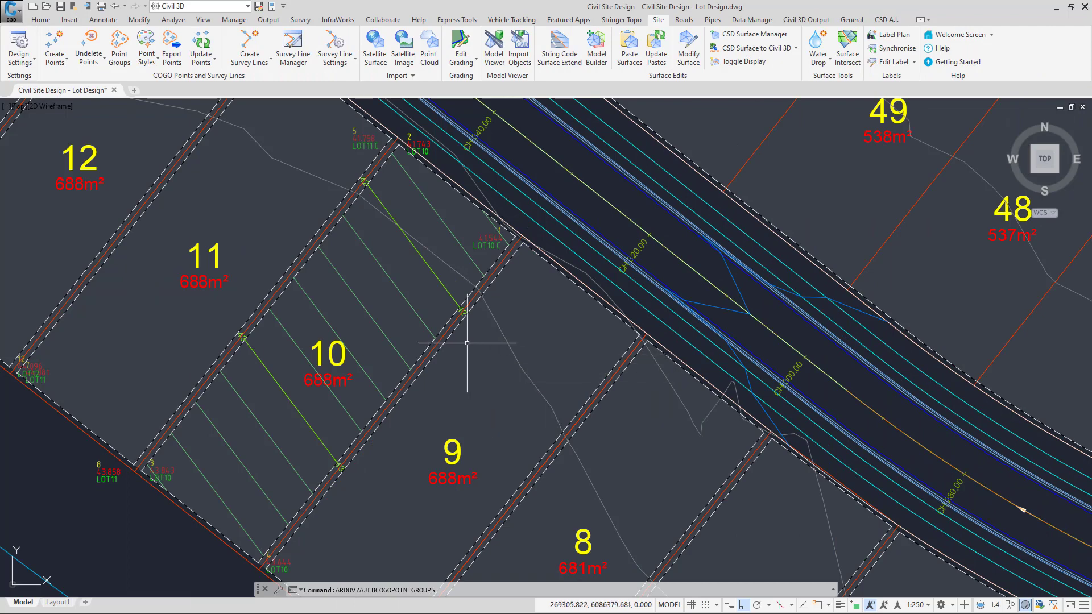
# Open the point groups manager and review the point list and include rules of the Design Points (LOT Description) group
pyautogui.click(122, 65)
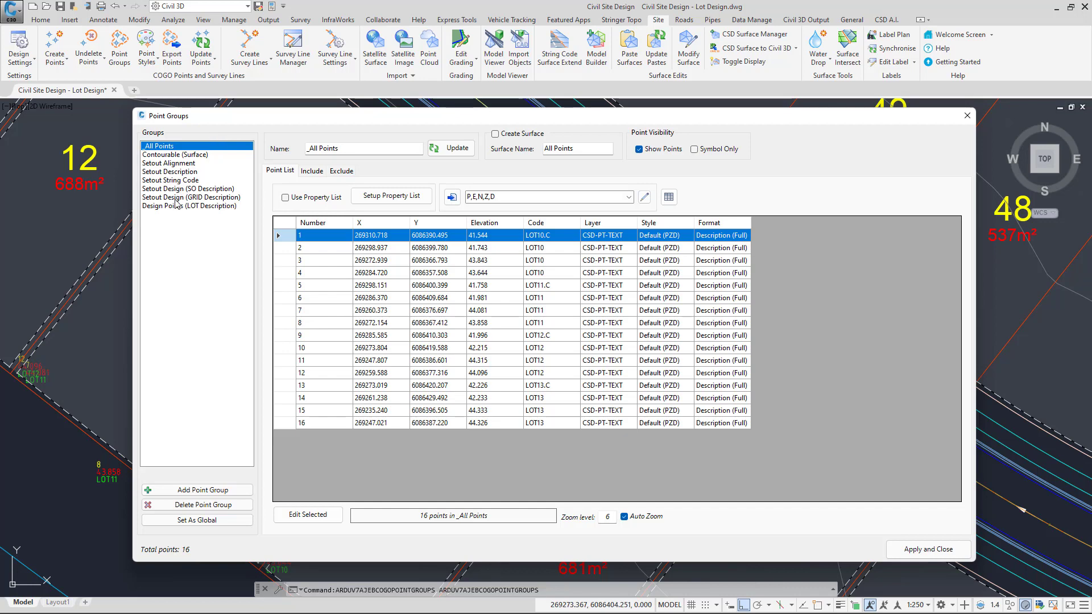
pyautogui.click(159, 207)
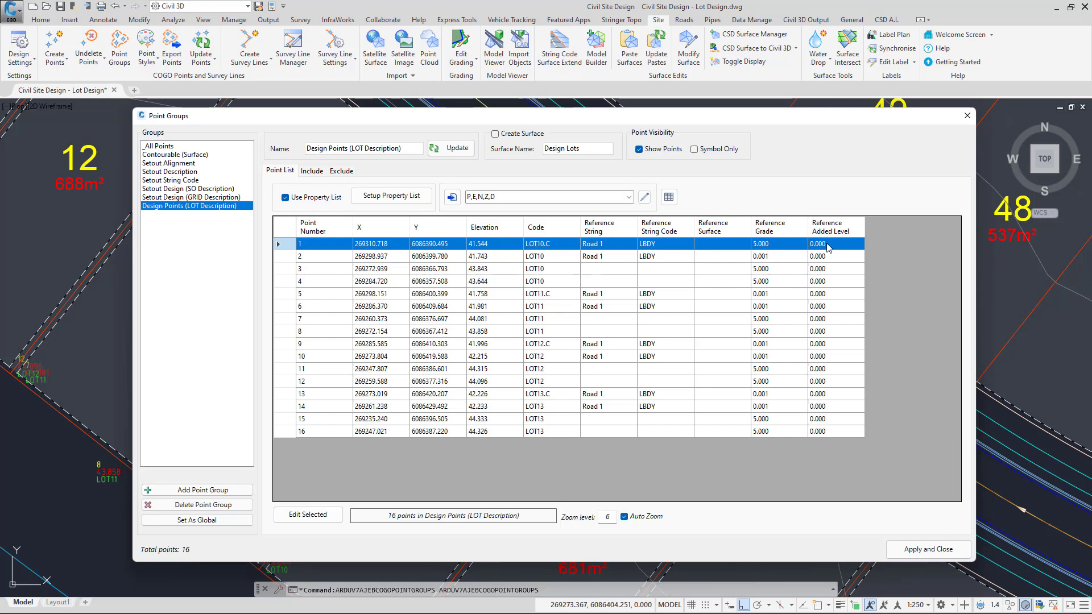
pyautogui.click(311, 172)
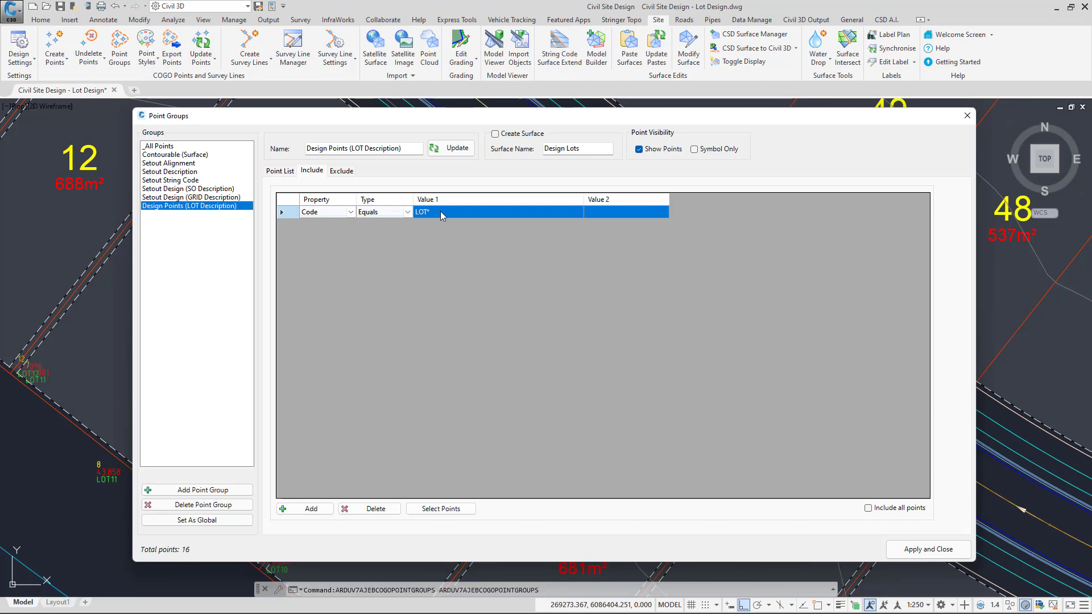
# Add a second include rule to the group with property Code, type Equals and the wildcard value *, and return to its point list
pyautogui.click(311, 509)
pyautogui.click(347, 226)
pyautogui.click(350, 225)
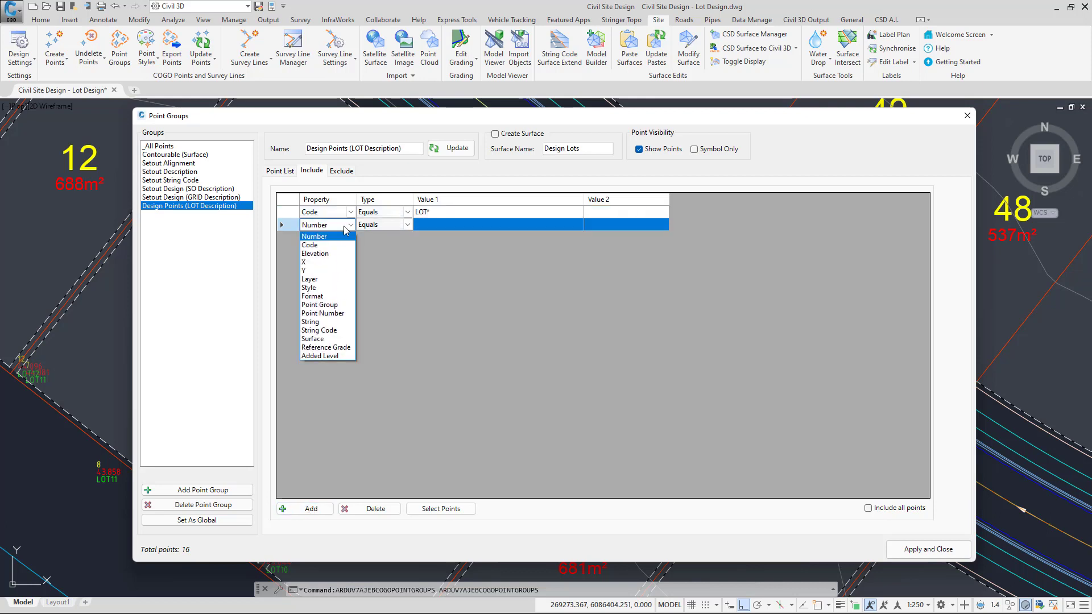
pyautogui.click(332, 252)
pyautogui.click(408, 227)
pyautogui.click(409, 227)
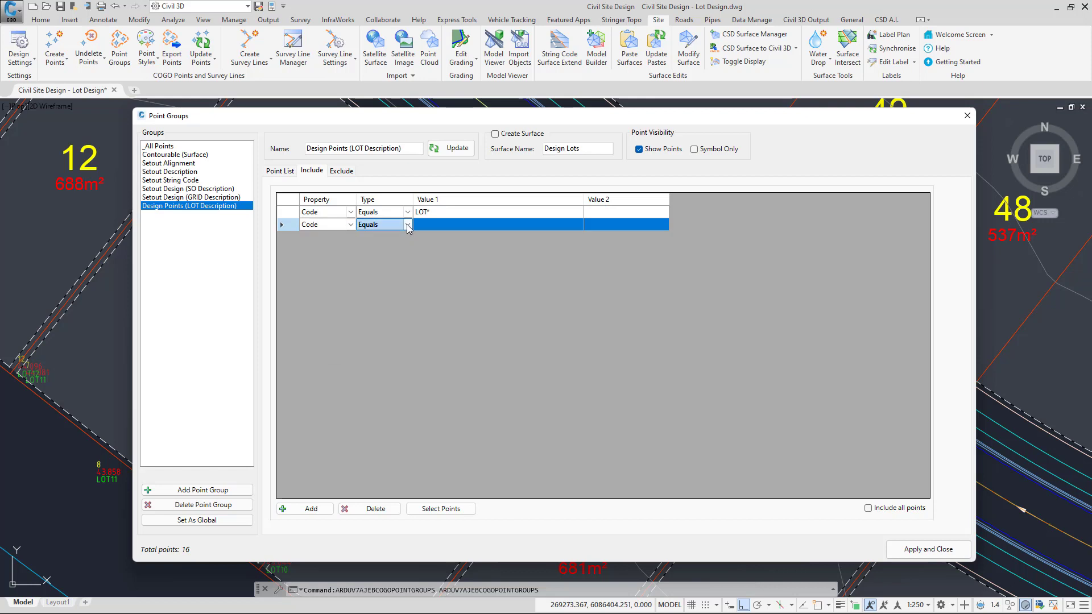
pyautogui.click(407, 226)
pyautogui.click(407, 225)
pyautogui.click(429, 225)
pyautogui.click(430, 225)
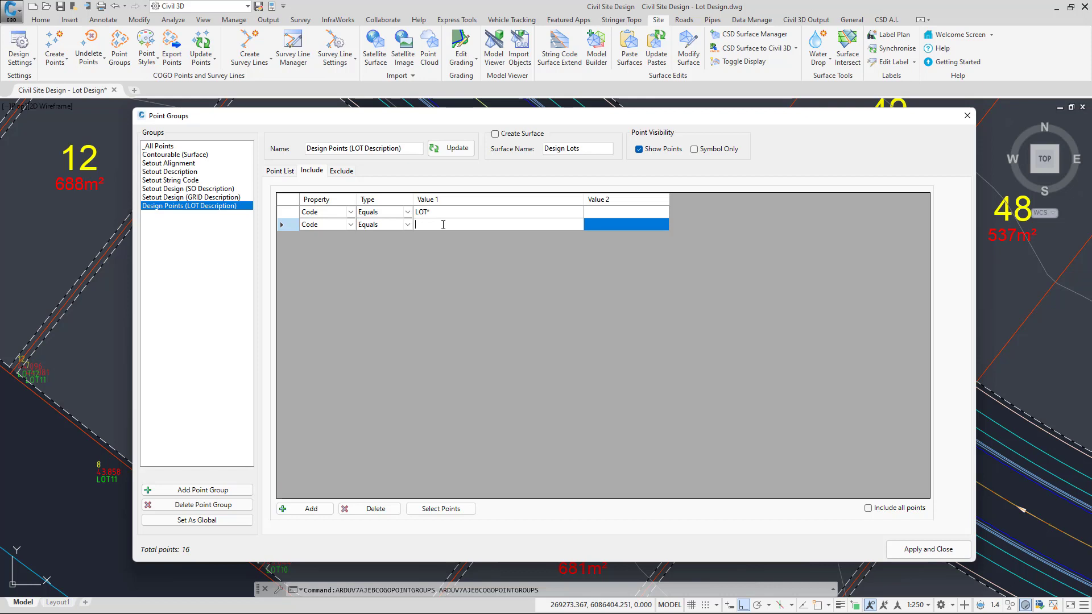
pyautogui.press('BackSpace')
pyautogui.write('*')
pyautogui.click(275, 171)
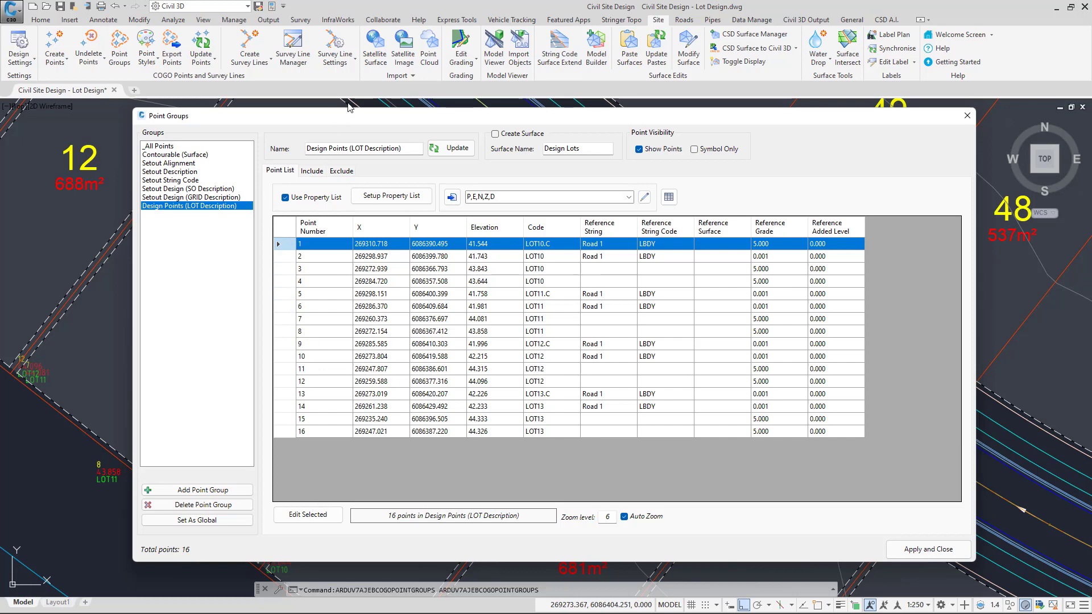
# Inspect the vertical-only dynamic position settings of point 1 and close them without changes
pyautogui.moveTo(345, 118); pyautogui.dragTo(679, 122)
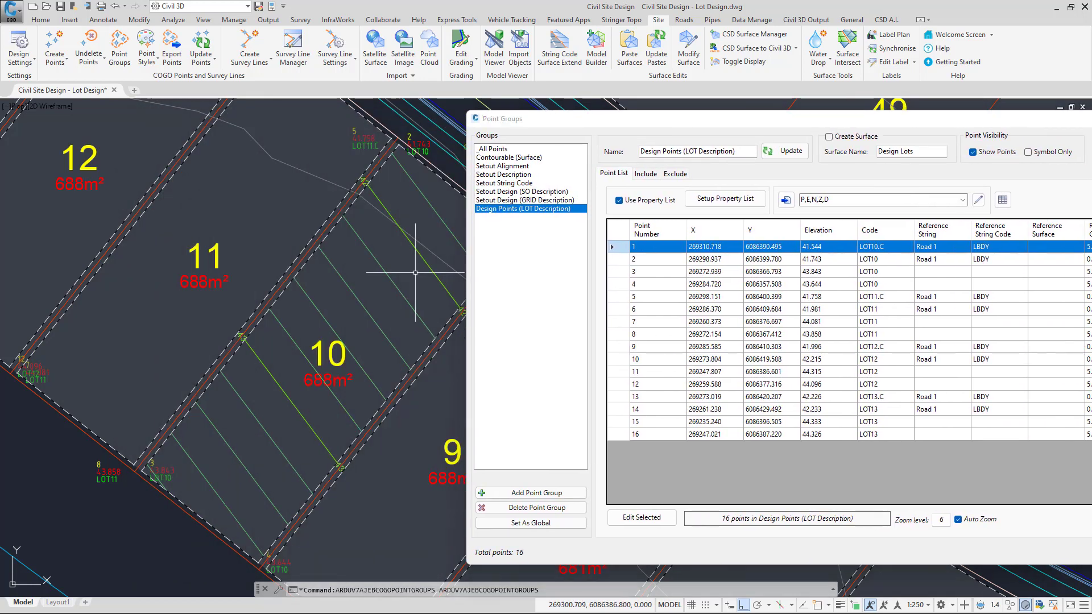
pyautogui.moveTo(415, 272); pyautogui.dragTo(180, 282, button='middle')
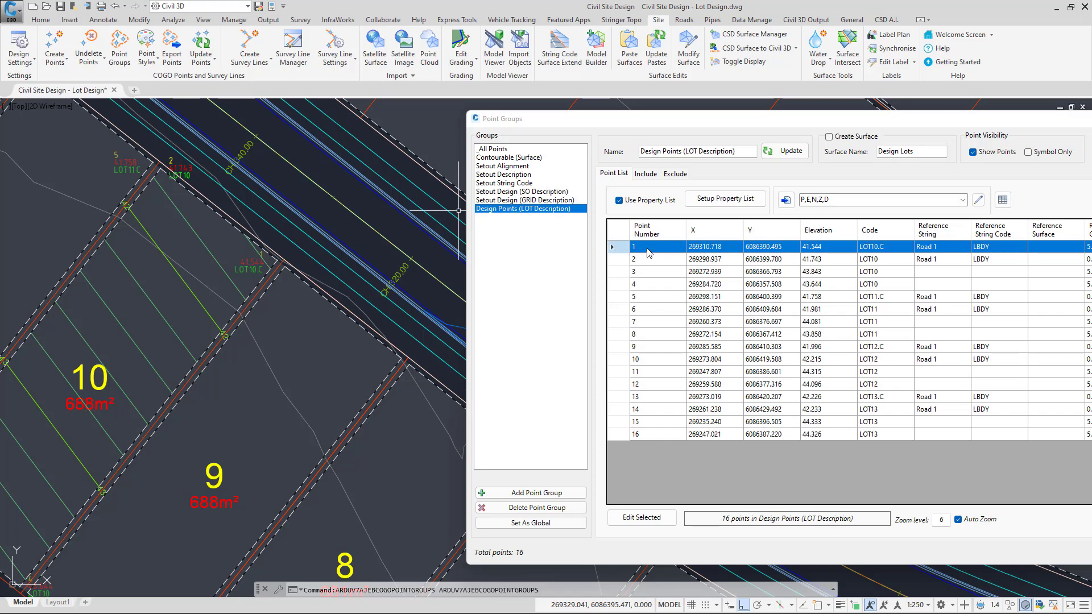
pyautogui.click(648, 518)
pyautogui.moveTo(658, 553)
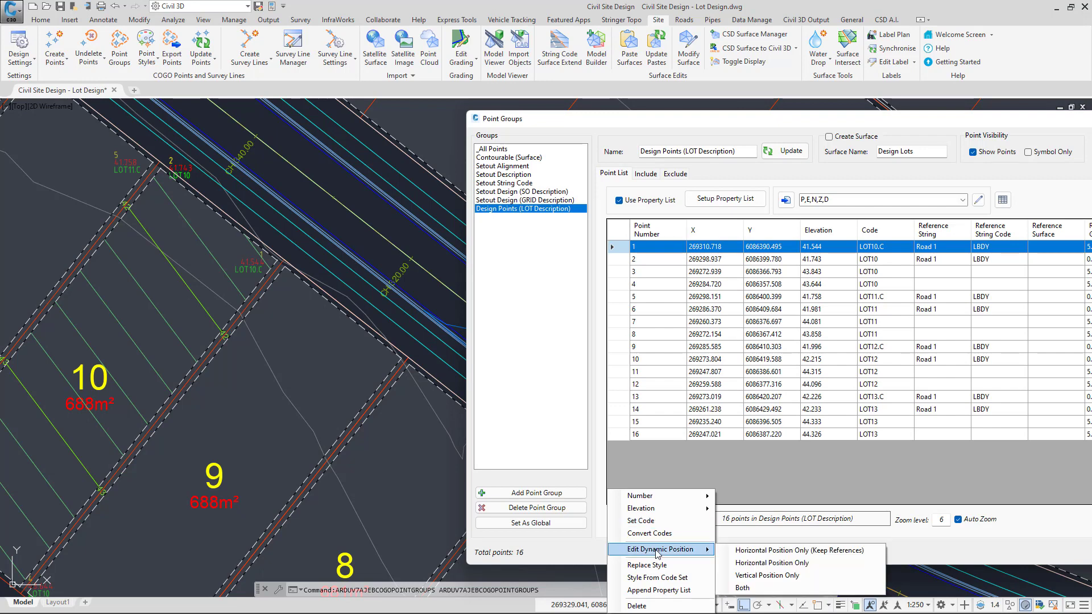
pyautogui.click(766, 575)
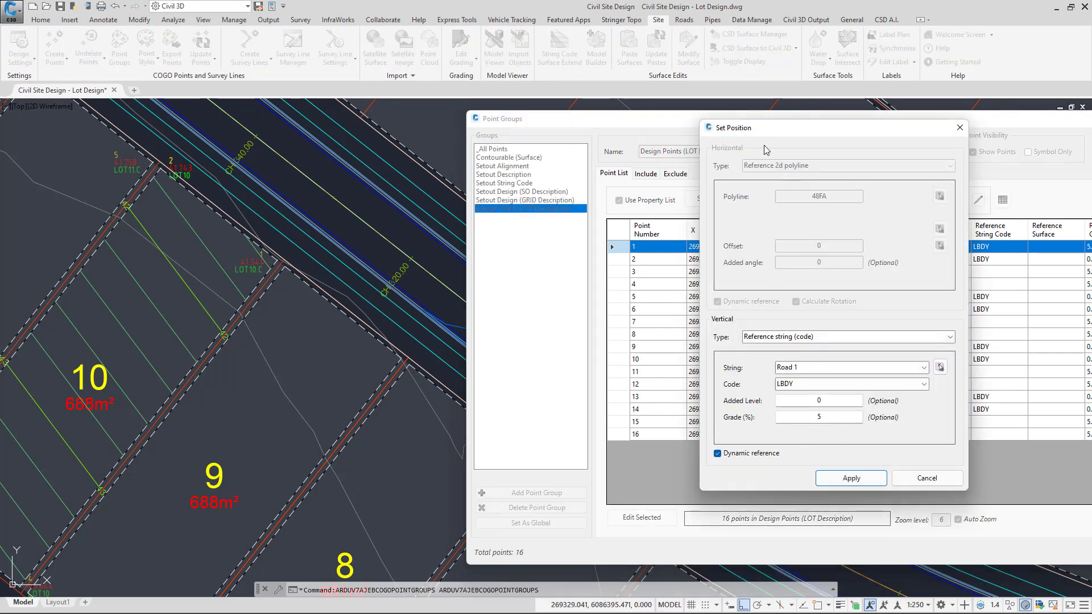
pyautogui.click(959, 128)
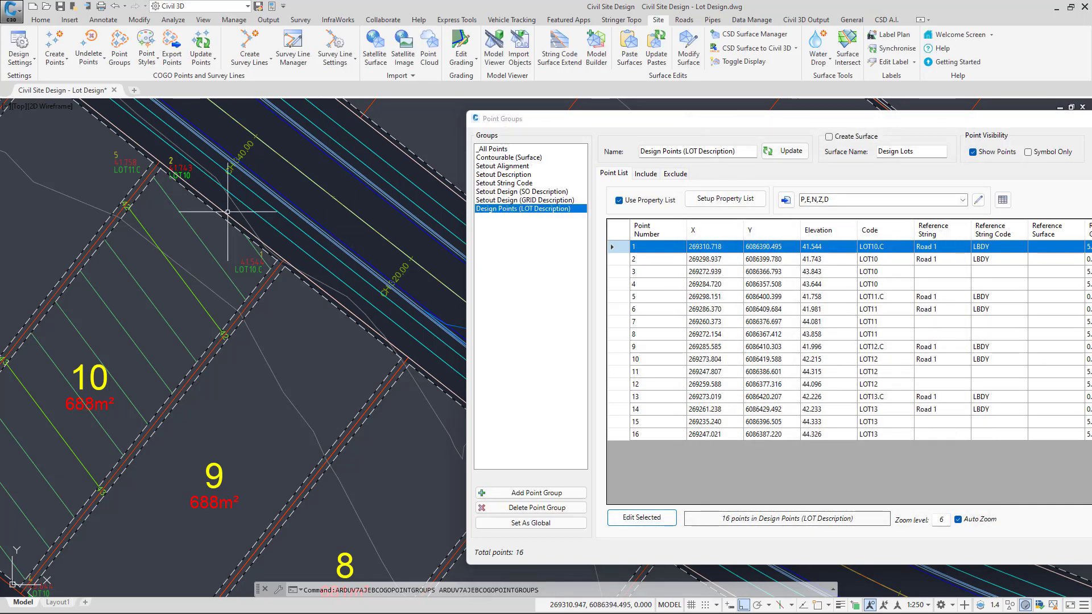
# Select lot 11's rear points 7 and 8 in the point list and turn off automatic zooming to selected points
pyautogui.scroll(-2, 227, 212)
pyautogui.moveTo(67, 404); pyautogui.dragTo(189, 391, button='middle')
pyautogui.scroll(2, 189, 392)
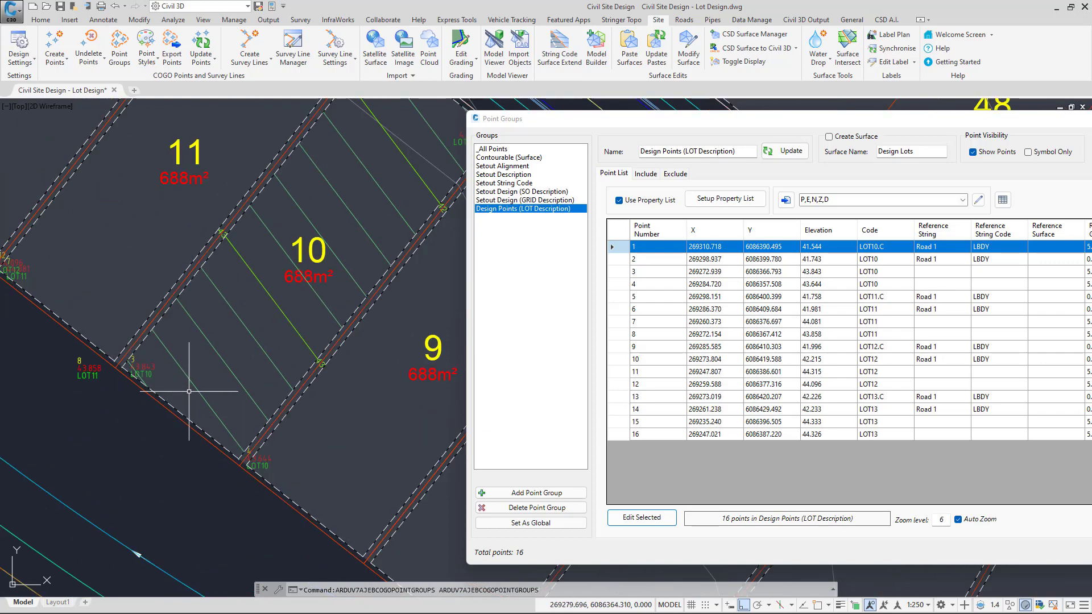
pyautogui.scroll(-2, 193, 389)
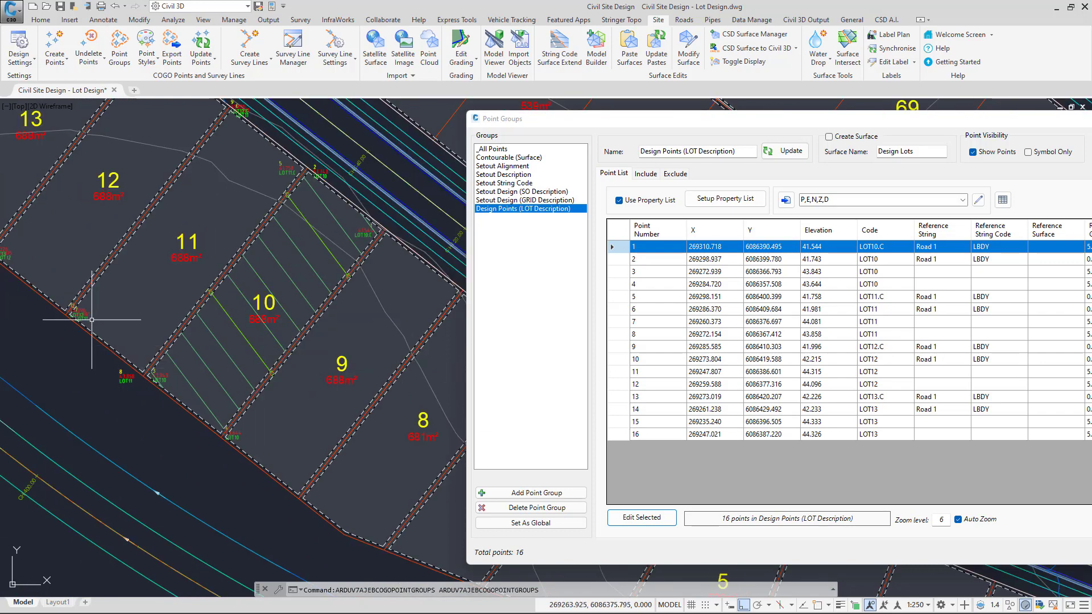
pyautogui.scroll(2, 89, 319)
pyautogui.scroll(-2, 161, 389)
pyautogui.moveTo(181, 287); pyautogui.dragTo(174, 334, button='middle')
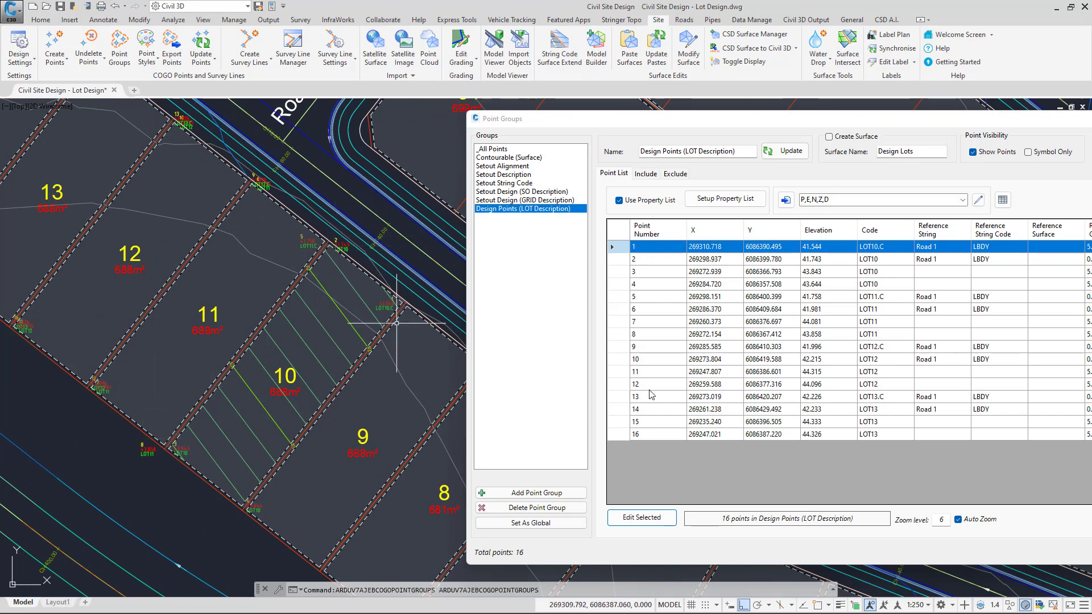
pyautogui.click(620, 323)
pyautogui.keyDown('shift'); pyautogui.click(619, 333); pyautogui.keyUp('shift')
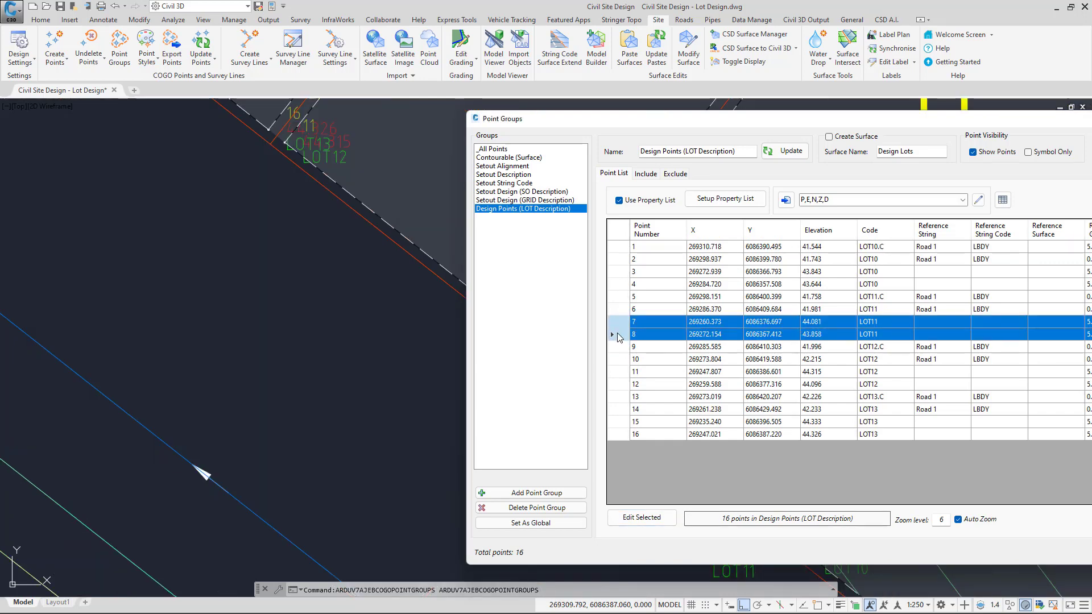
pyautogui.click(958, 519)
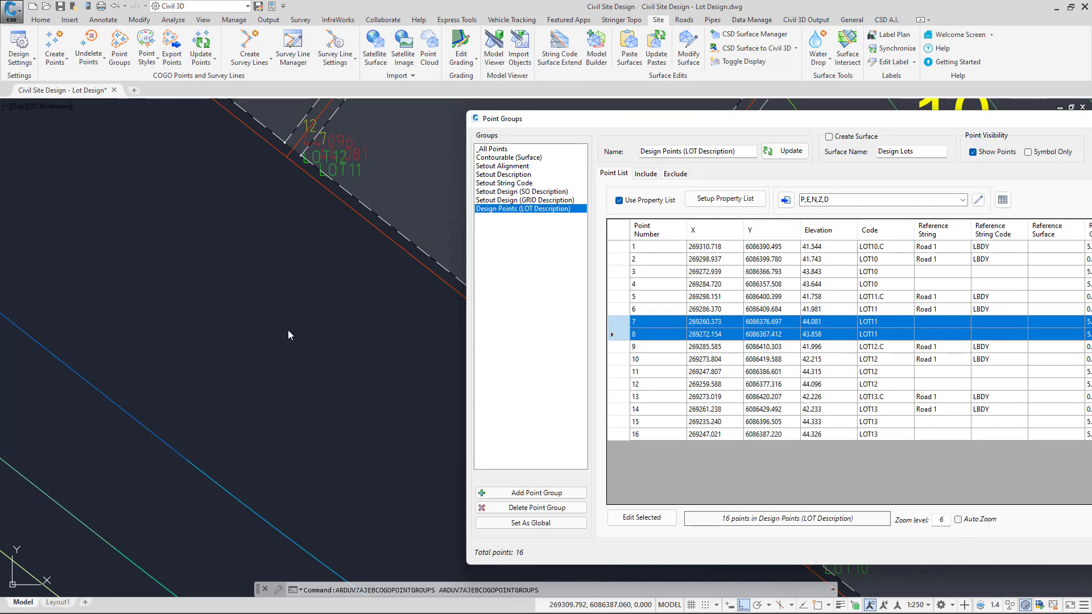
pyautogui.scroll(-5, 370, 229)
pyautogui.moveTo(370, 229); pyautogui.dragTo(324, 369, button='middle')
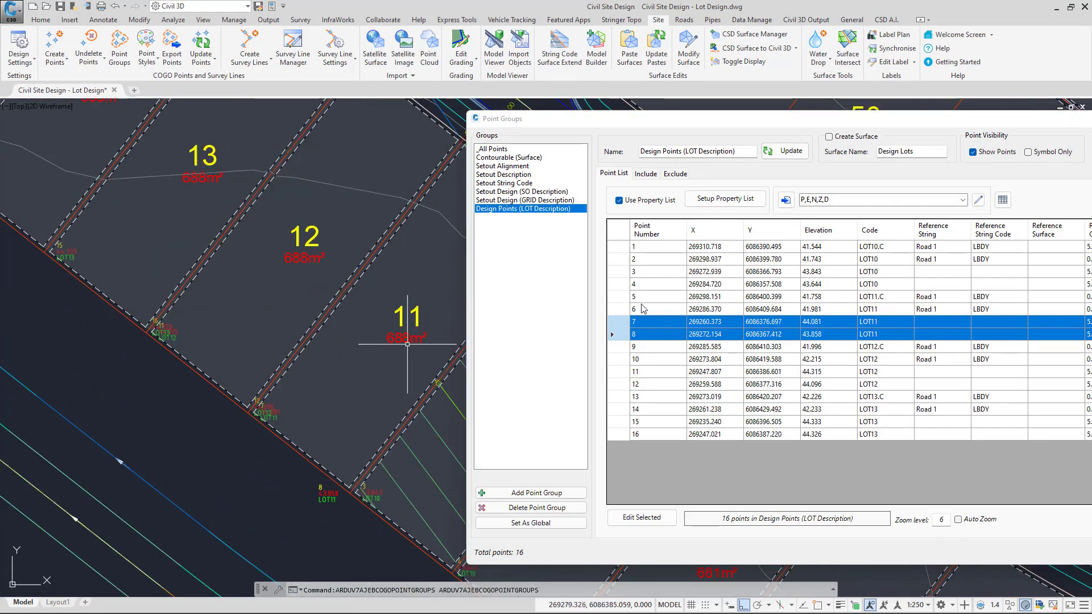
# Select points 7 and 8 together and open their dynamic position settings for vertical position only
pyautogui.click(615, 325)
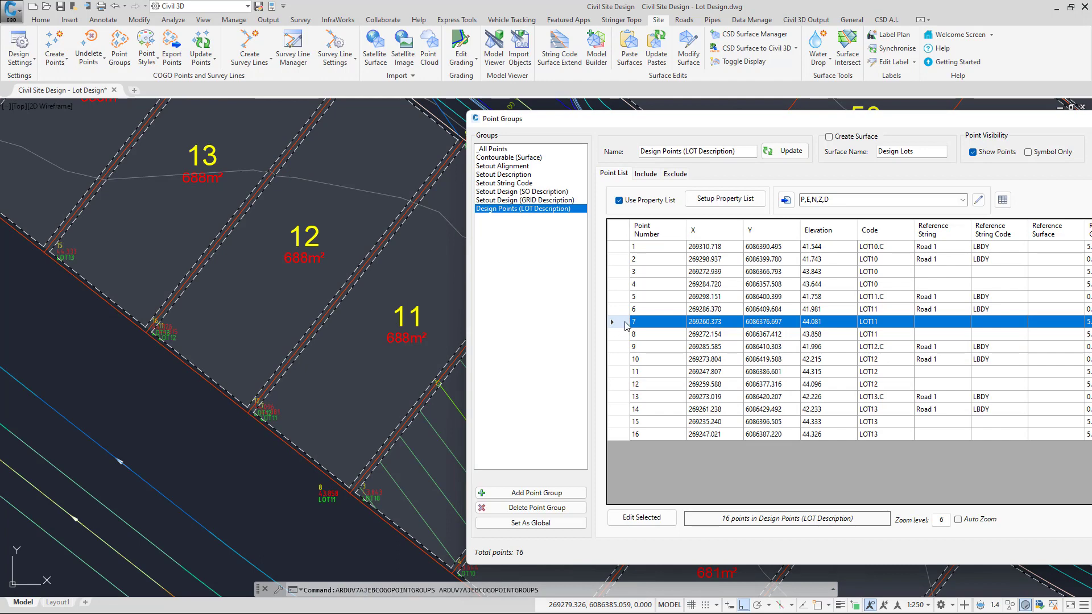
pyautogui.keyDown('ctrl'); pyautogui.click(619, 335); pyautogui.keyUp('ctrl')
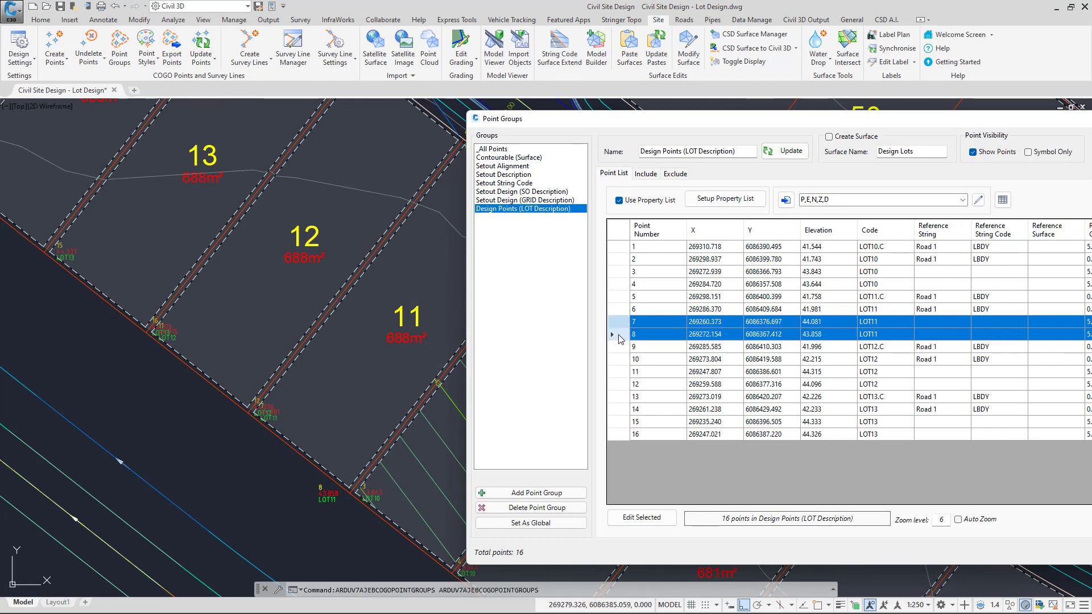
pyautogui.click(641, 518)
pyautogui.moveTo(661, 555)
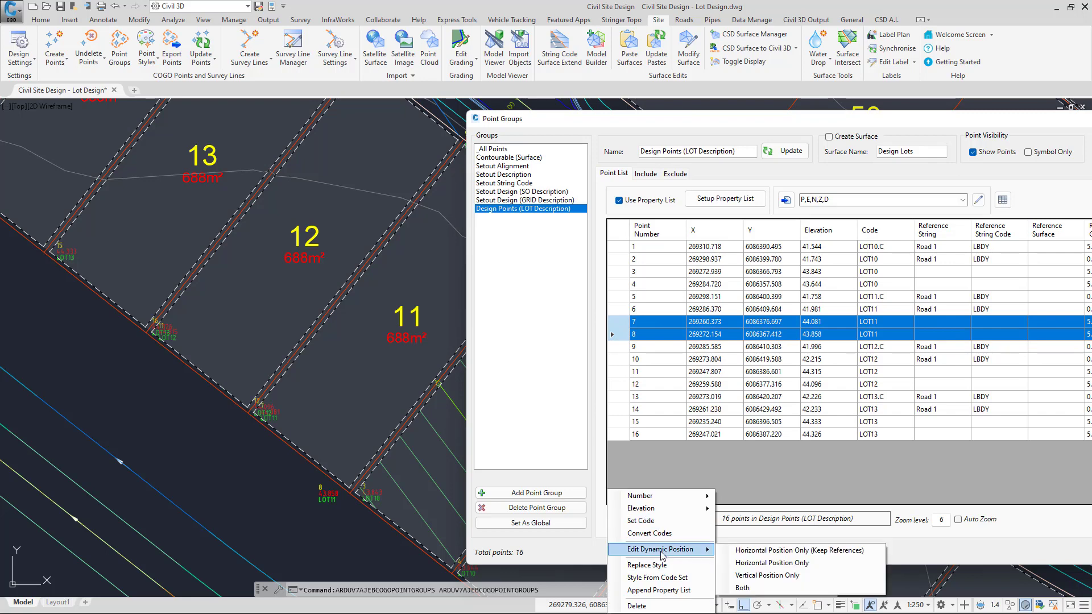
pyautogui.click(771, 576)
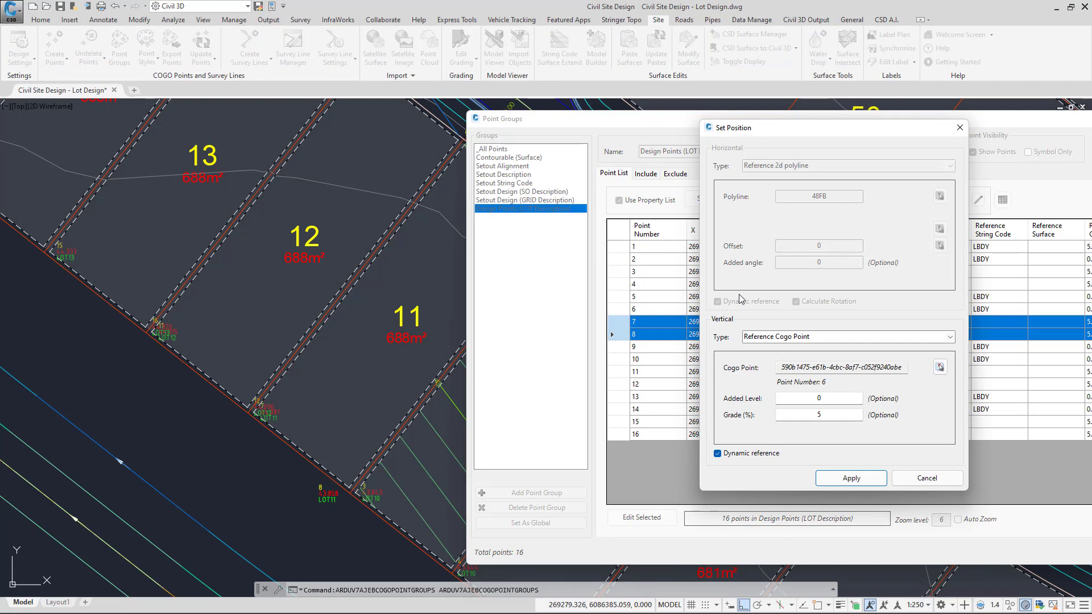
# Pick COGO point 2 as the vertical reference for points 7 and 8, set the grade to 6%, and apply
pyautogui.click(939, 368)
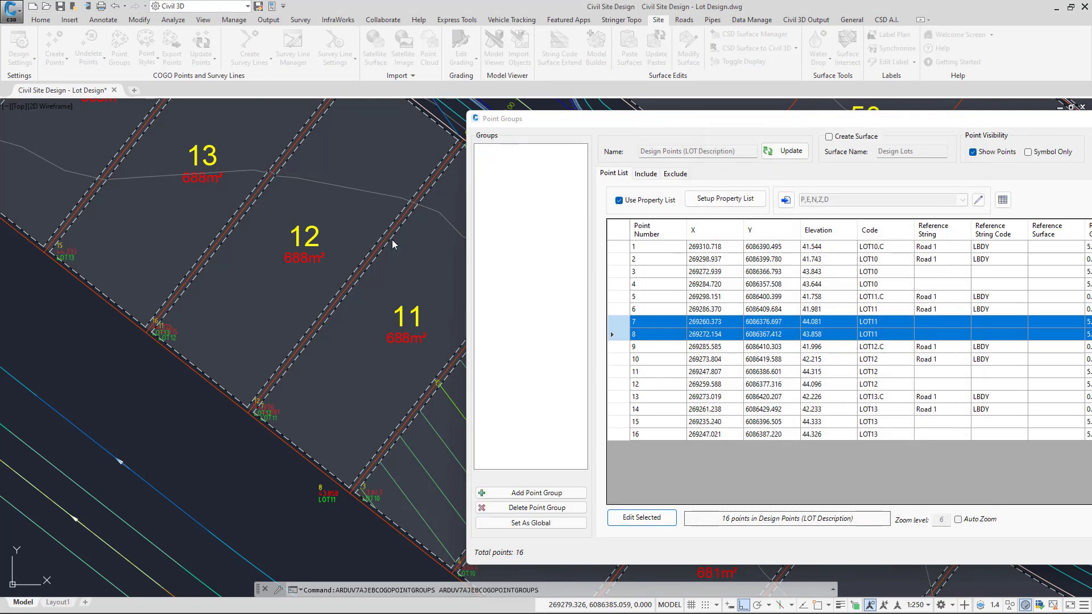
pyautogui.moveTo(444, 218)
pyautogui.mouseDown(button='middle')
pyautogui.moveTo(366, 251)
pyautogui.moveTo(313, 253)
pyautogui.mouseUp(button='middle')
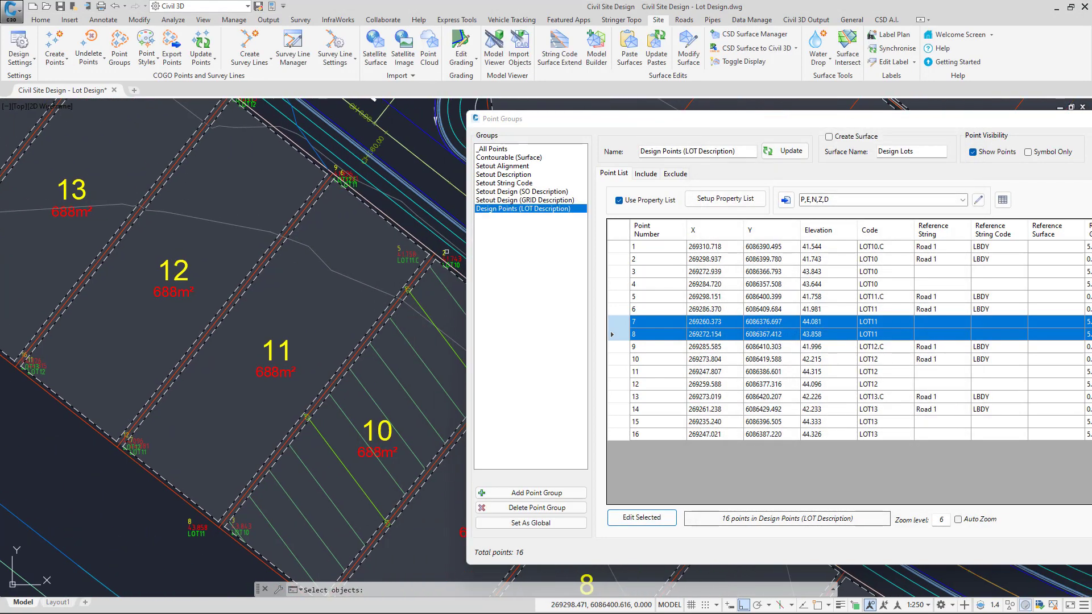
pyautogui.click(443, 257)
pyautogui.rightClick(343, 213)
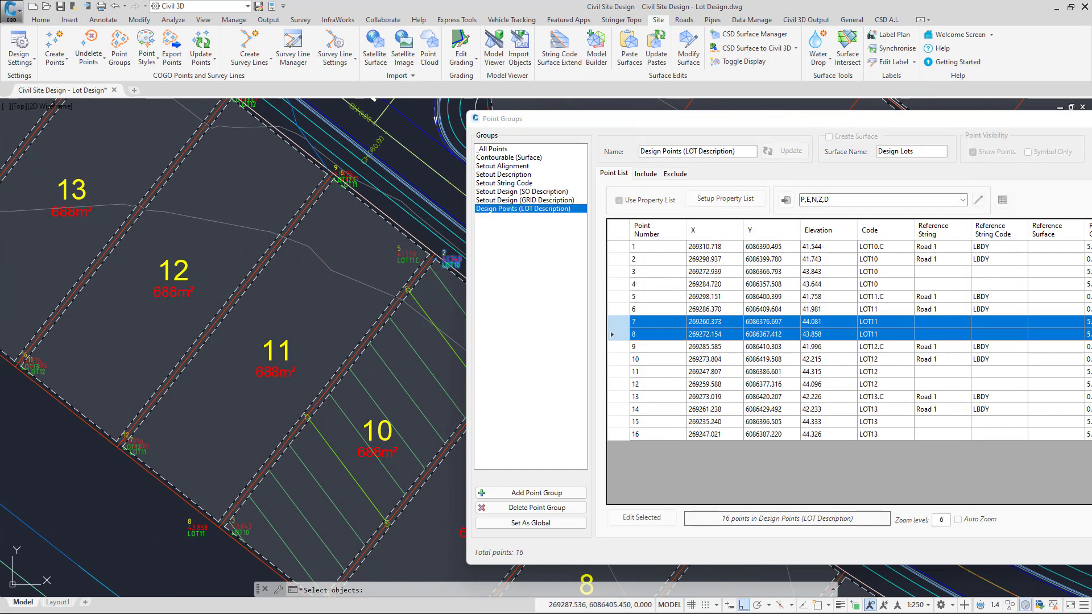
pyautogui.moveTo(832, 416); pyautogui.dragTo(777, 414)
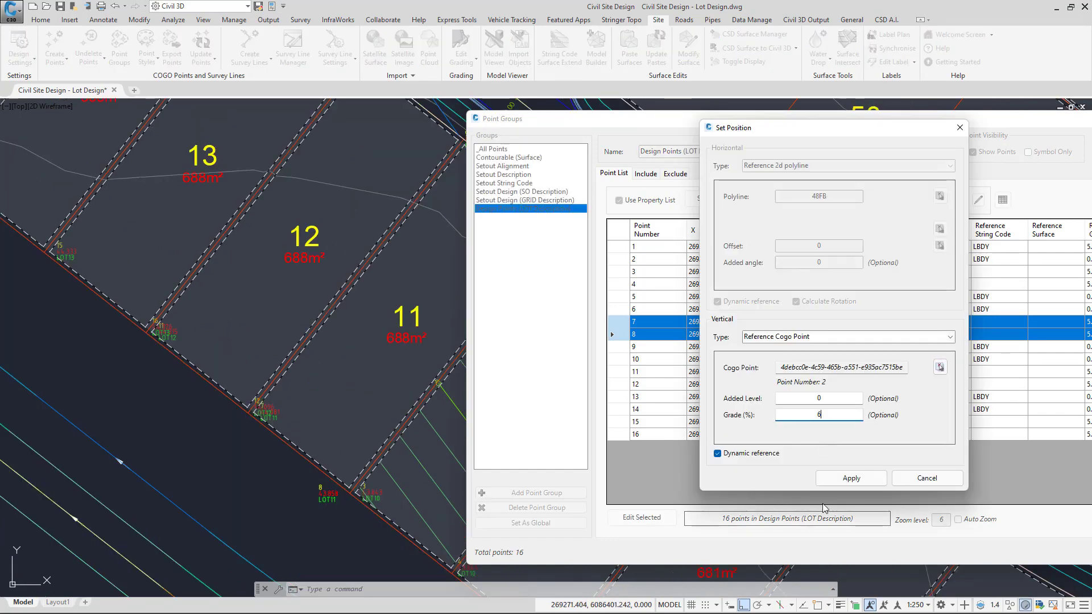
pyautogui.click(848, 478)
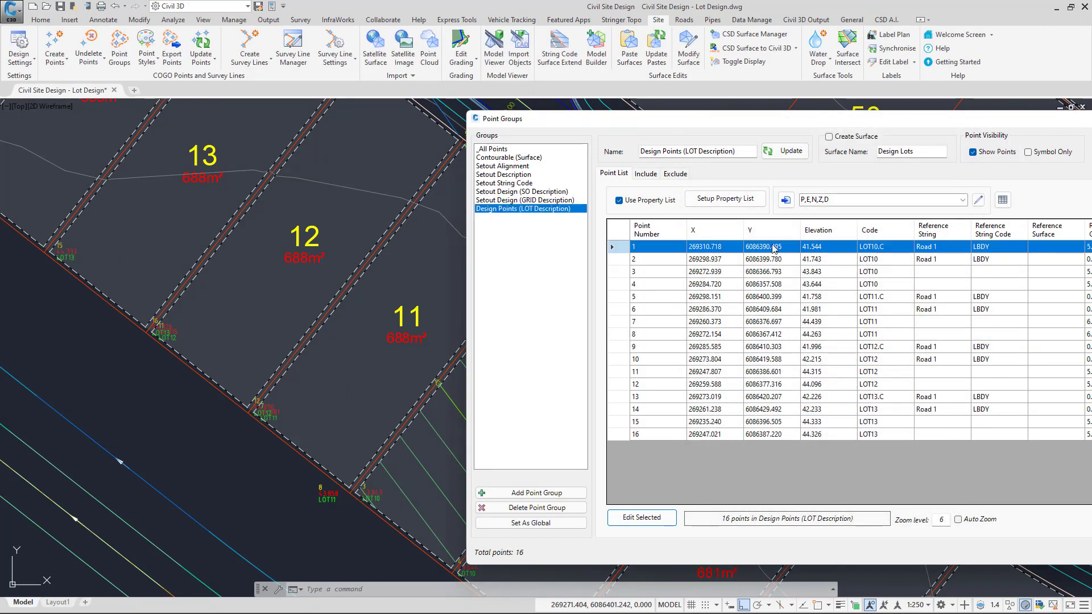
# Check point 7's reference grade in the list and inspect the reference grades of lot 11's rear points in the drawing
pyautogui.moveTo(533, 116); pyautogui.dragTo(559, 114)
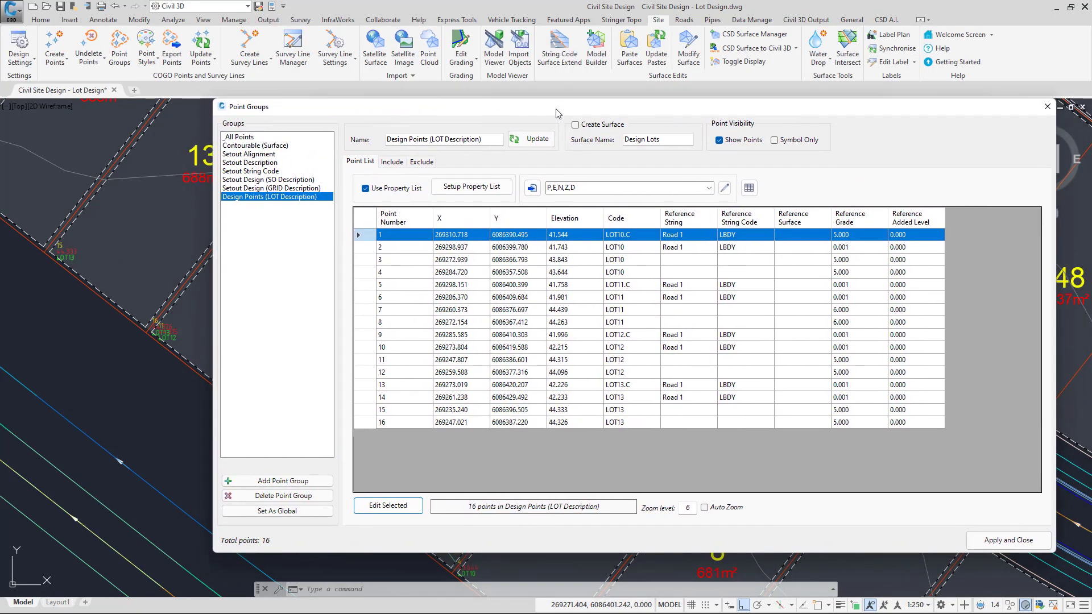
pyautogui.click(856, 313)
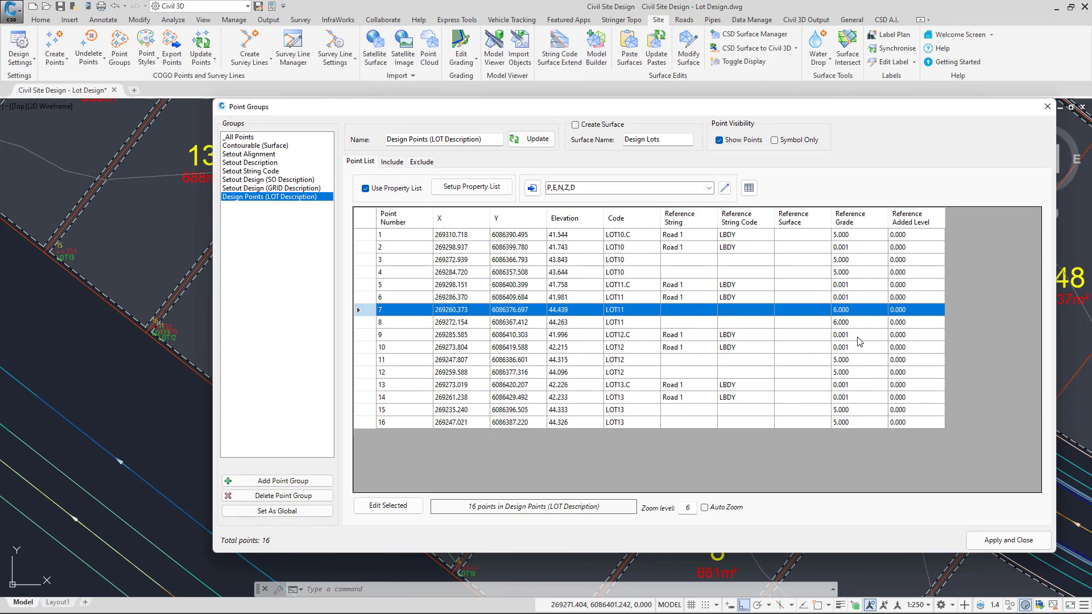
pyautogui.moveTo(151, 326); pyautogui.dragTo(33, 317, button='middle')
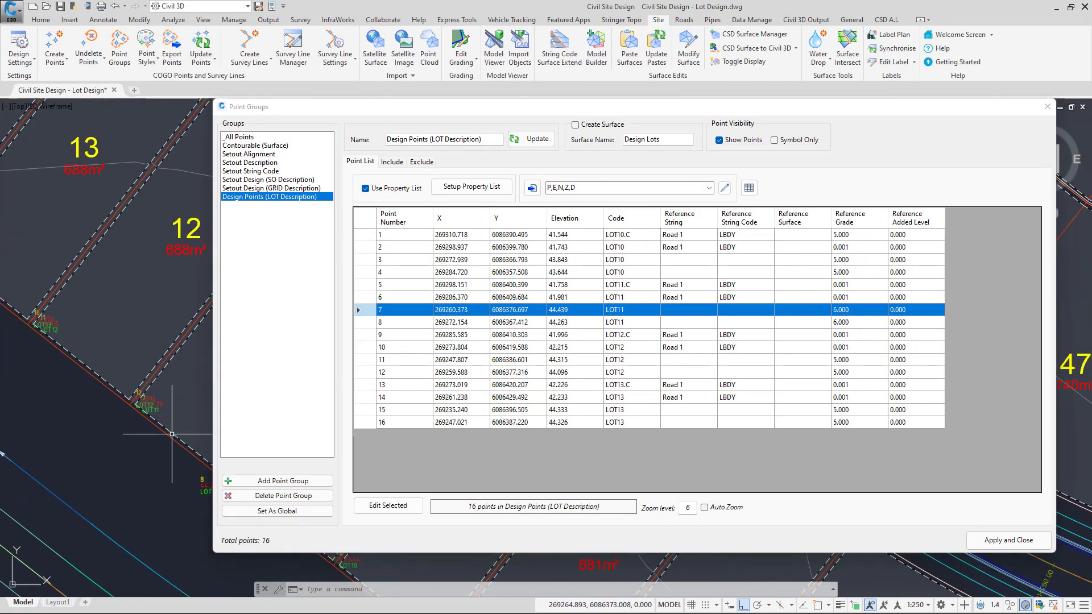
pyautogui.moveTo(163, 430); pyautogui.dragTo(93, 384, button='middle')
pyautogui.click(140, 438)
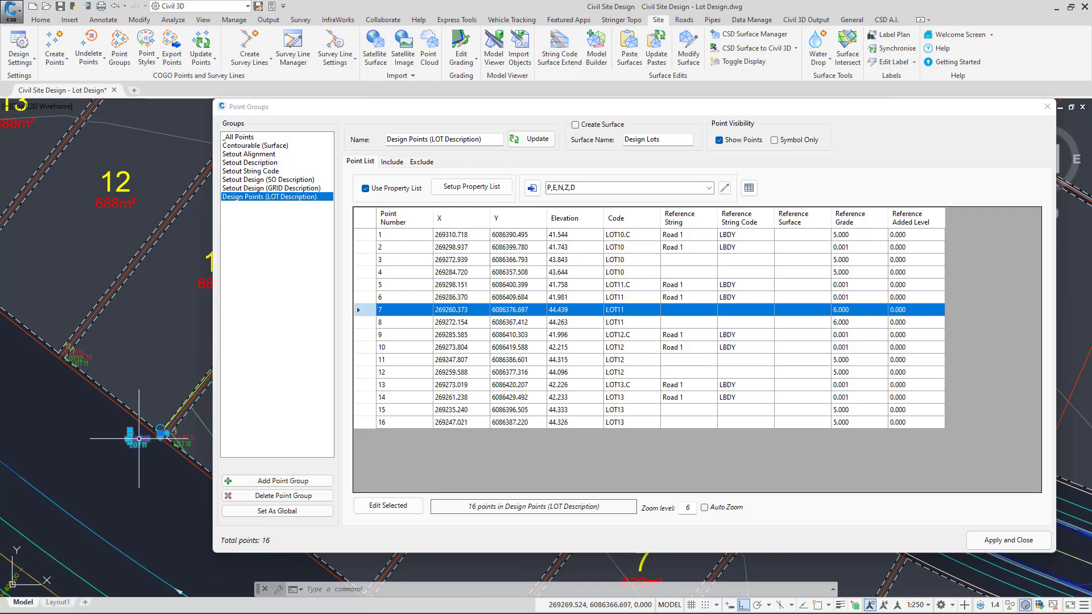
pyautogui.click(85, 364)
pyautogui.scroll(-2, 107, 360)
pyautogui.moveTo(184, 291); pyautogui.dragTo(89, 330, button='middle')
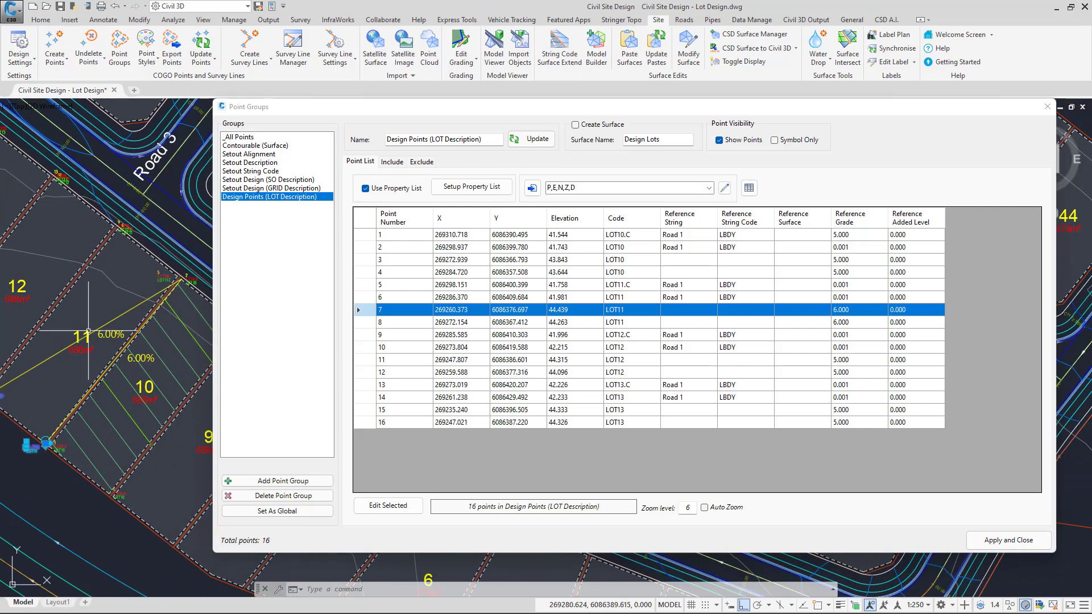
pyautogui.press('Escape')
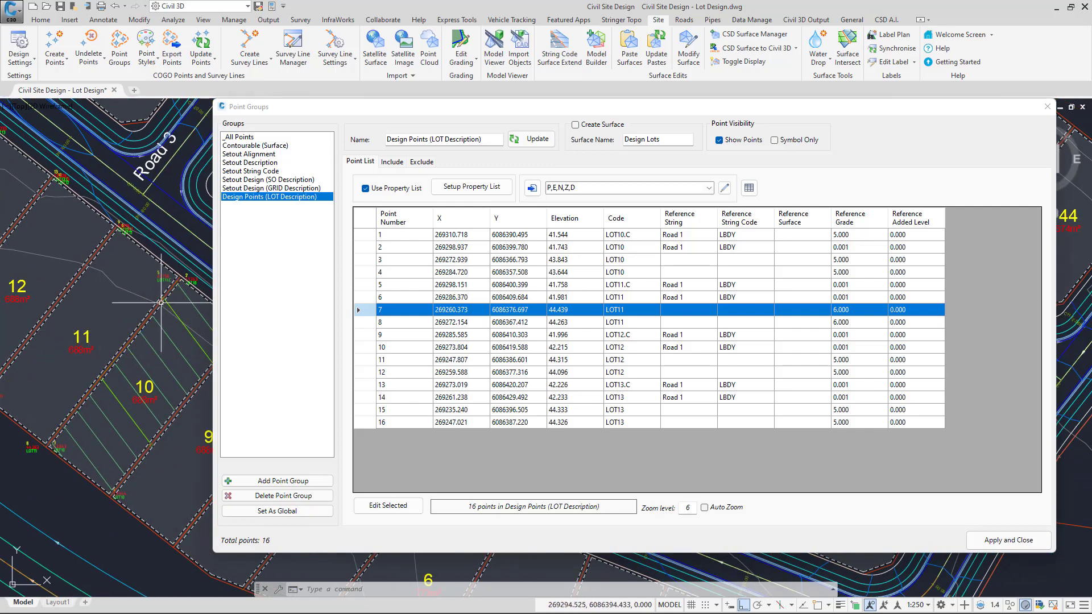
# Select points 7 and 8 together and review the editing options available for the selected points
pyautogui.moveTo(101, 343)
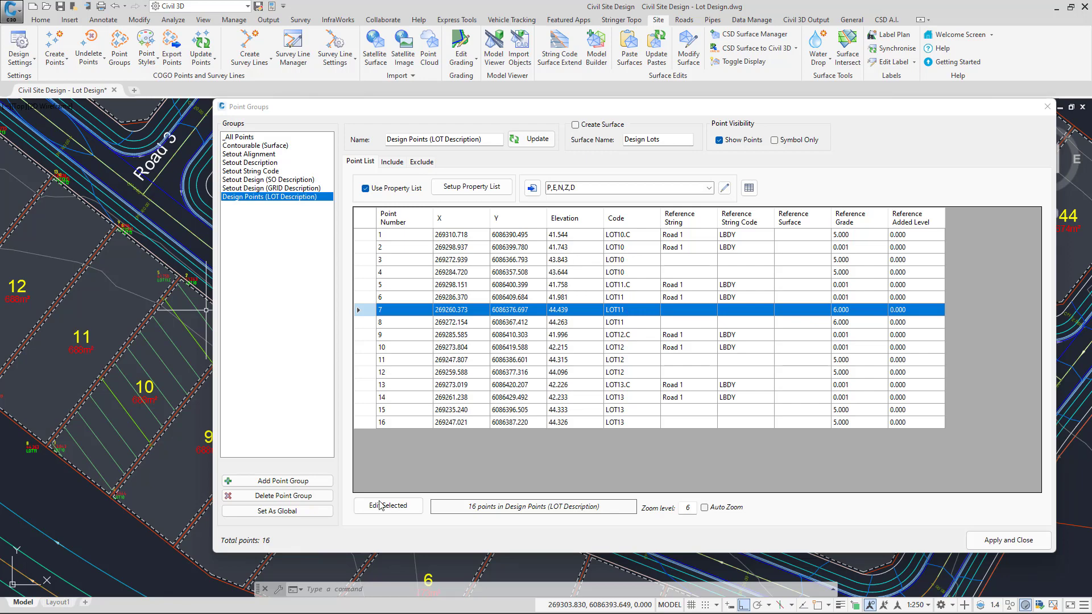
pyautogui.keyDown('shift'); pyautogui.click(366, 322); pyautogui.keyUp('shift')
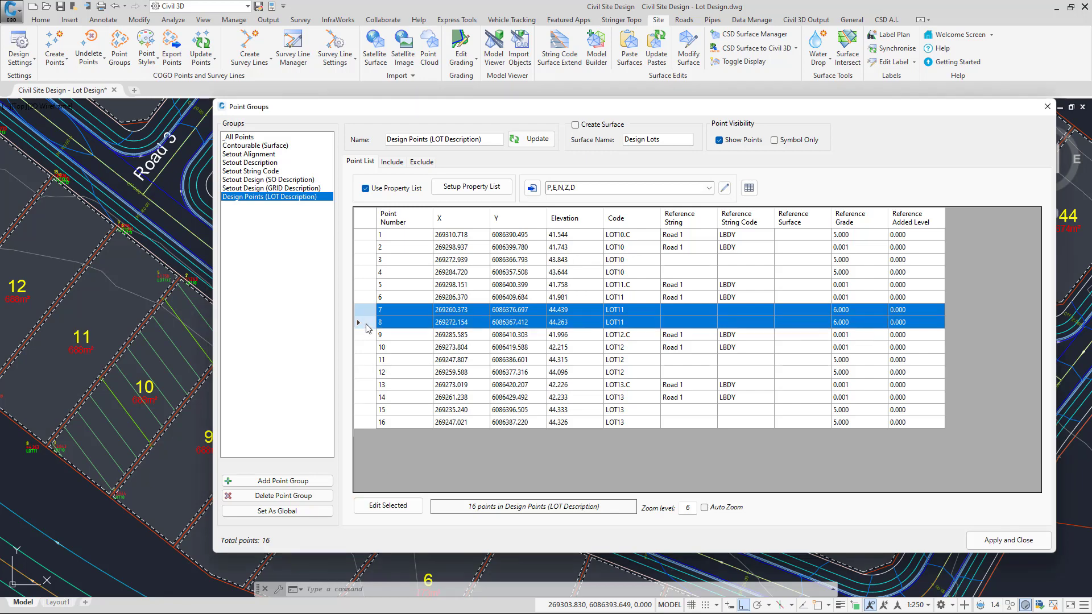
pyautogui.click(389, 506)
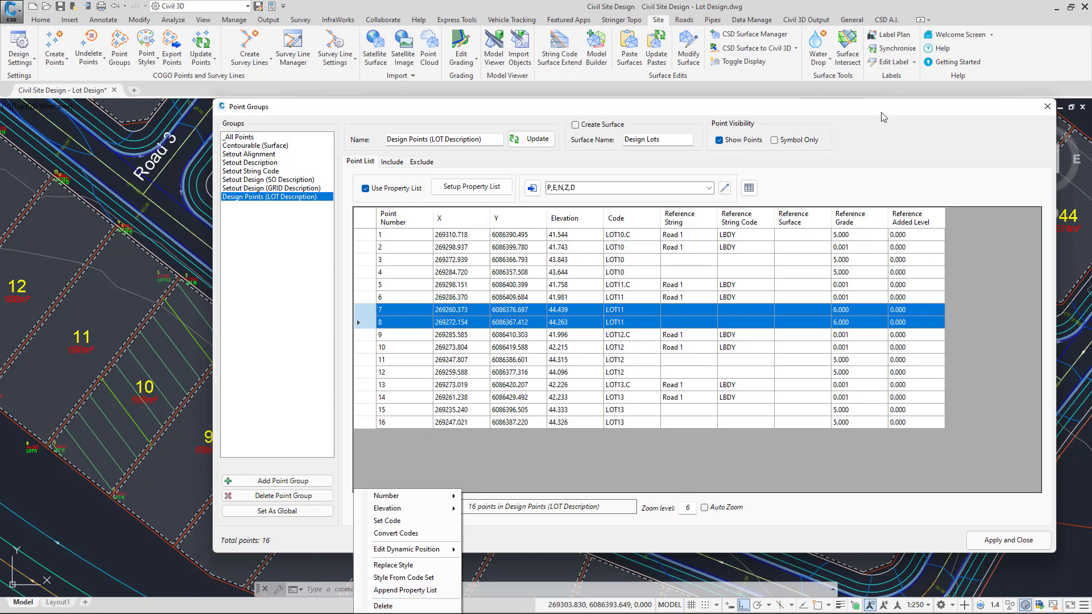
pyautogui.click(884, 146)
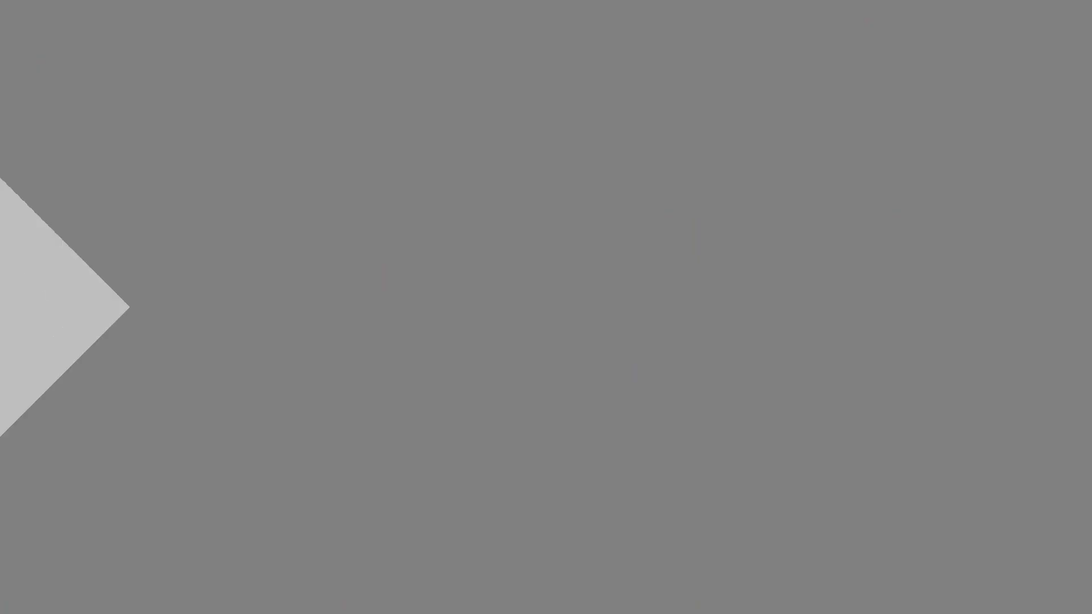